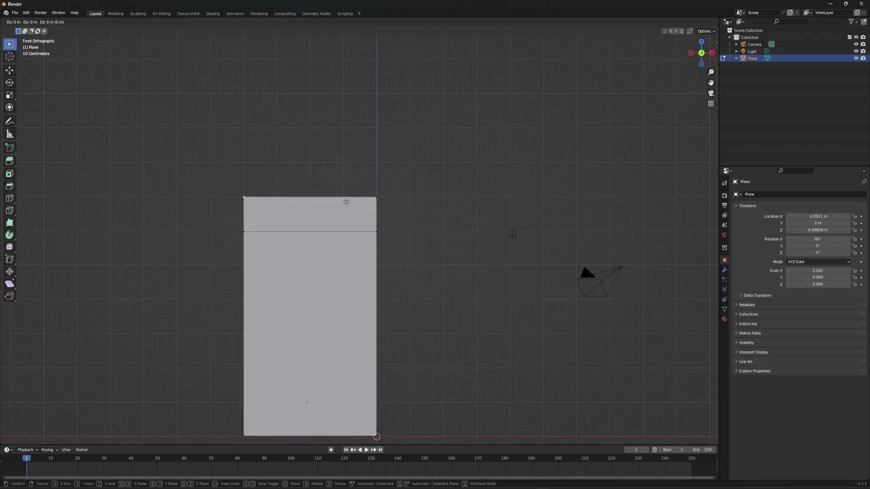
Step: Raise one top corner to slant the slab, then add seven horizontal and one vertical loop cut
key("g")
middle_click_drag(456, 372, 399, 276, "shift")
left_click(10, 198)
left_click(299, 253)
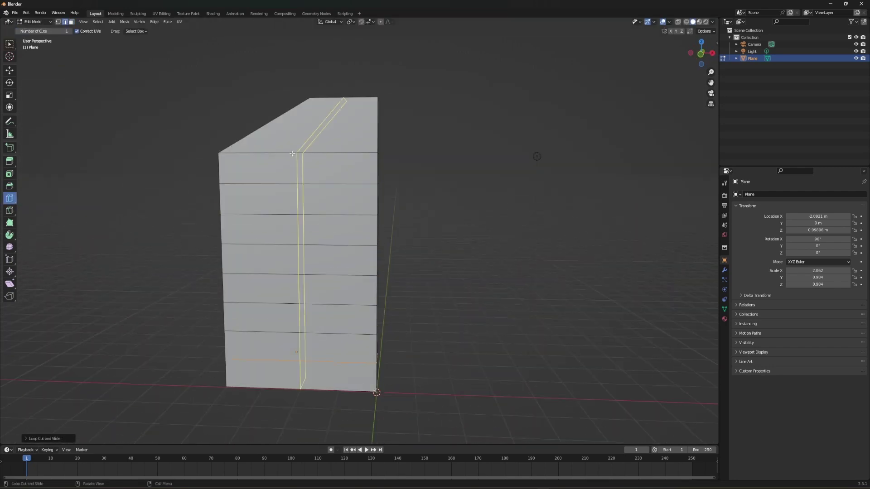
left_click(309, 177)
Step: Randomize all vertex positions via Mesh > Transform > Randomize to jitter the slab
key("a")
left_click(124, 22)
left_click(200, 131)
middle_click_drag(453, 254, 317, 267)
key("alt+a")
Step: Switch to vertex selection and nudge vertices to roughen the slab's left outline
key("1")
key("w")
left_click(254, 263)
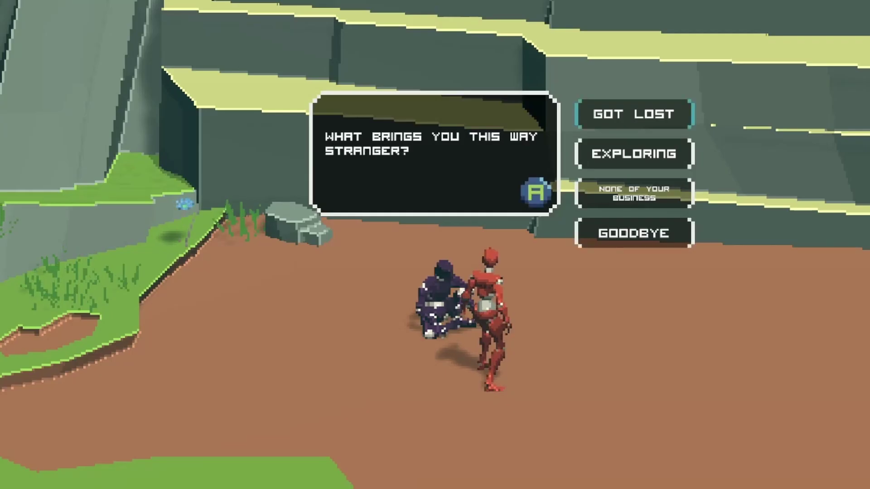
Step: Answer the stranger with 'None of Your Business' and walk right toward the collectable
key("Down")
key("Down")
key("Return")
key("Down")
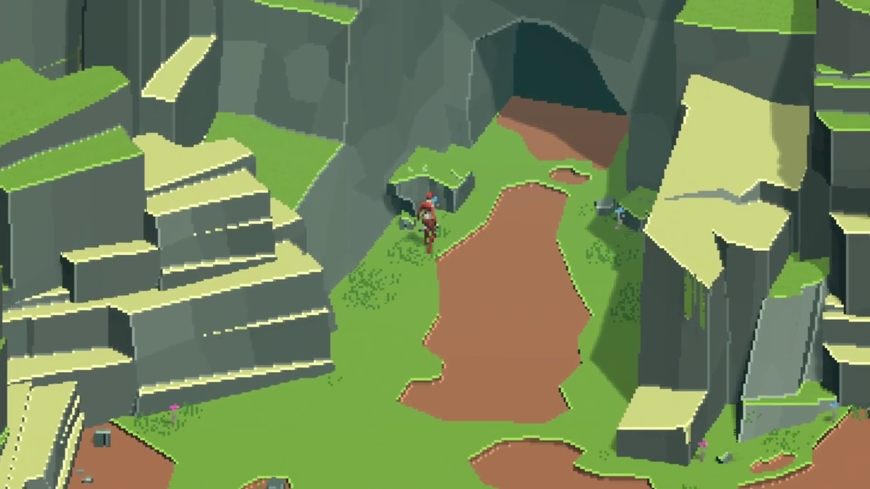
key("d")
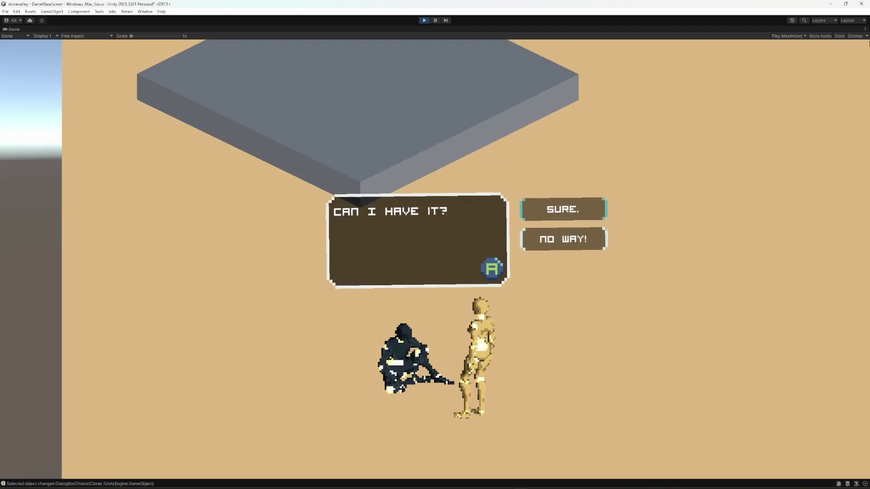
Step: Advance the mushroom man's lines, reply 'Uhm.. you are a crazy old man', and continue to 'Too bad.'
key("Return")
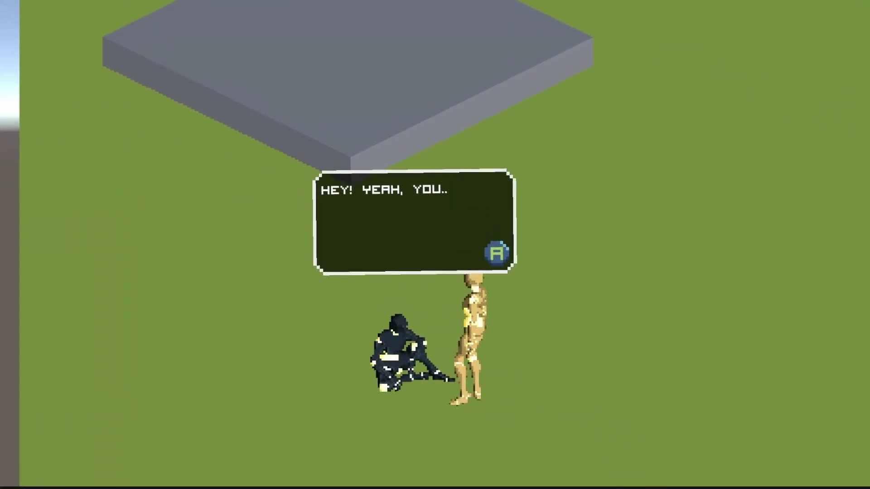
key("space")
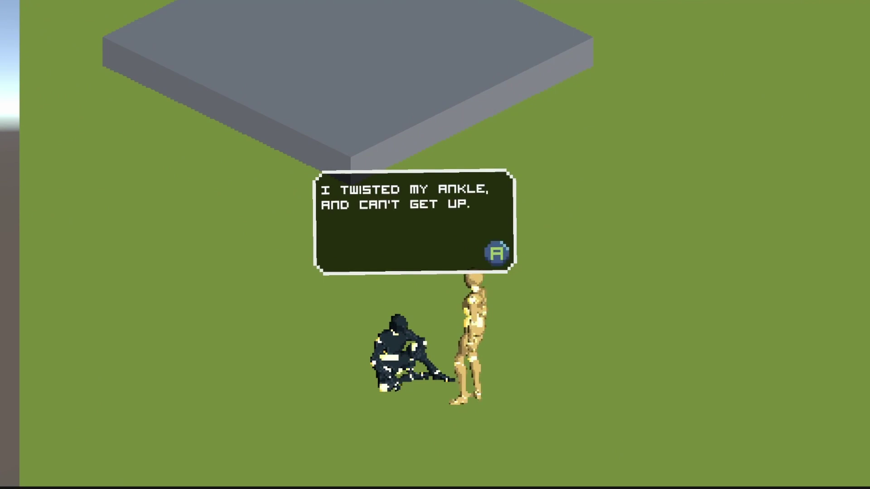
key("space")
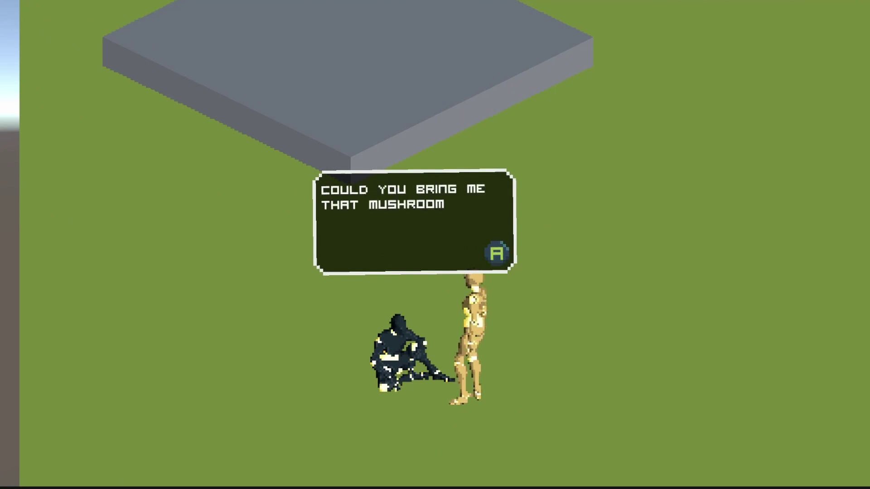
key("space")
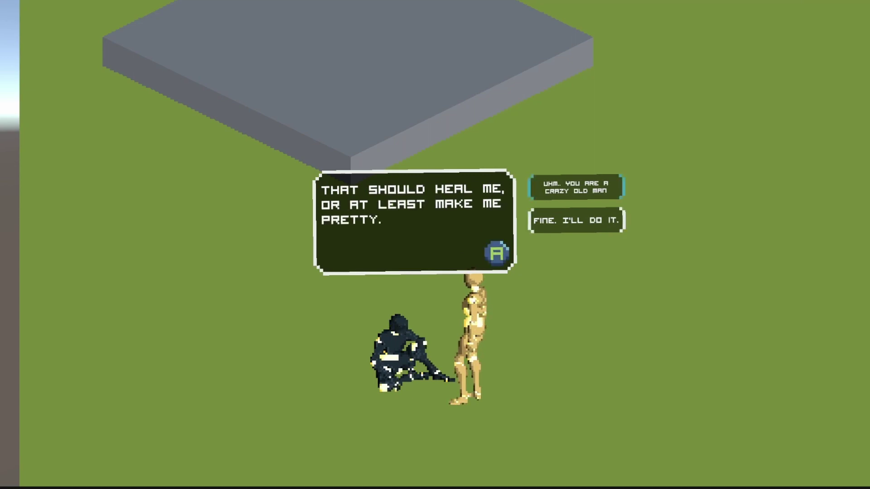
key("space")
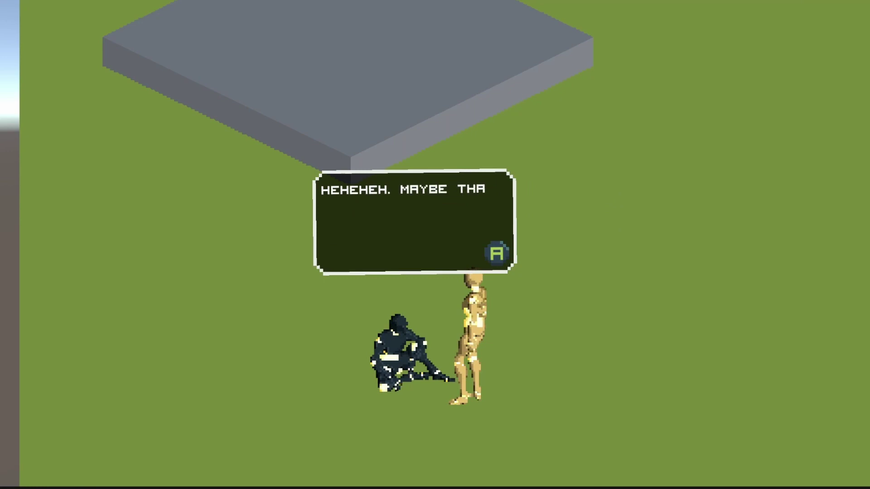
key("space")
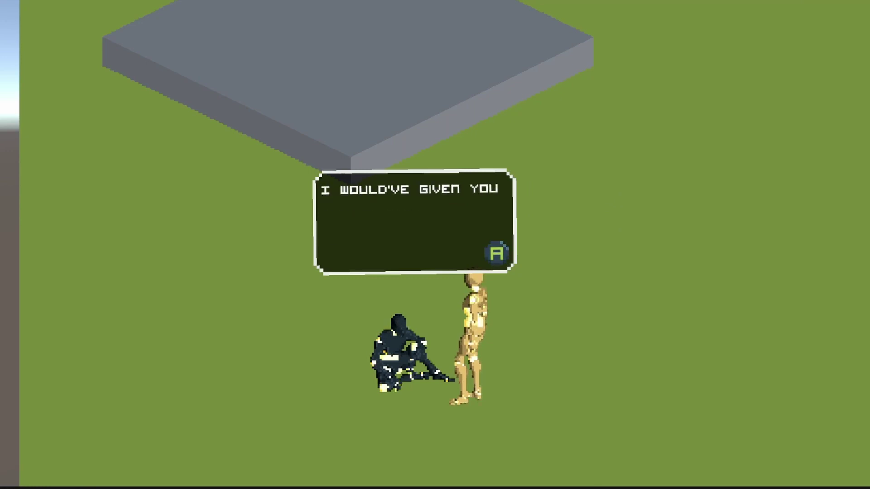
key("space")
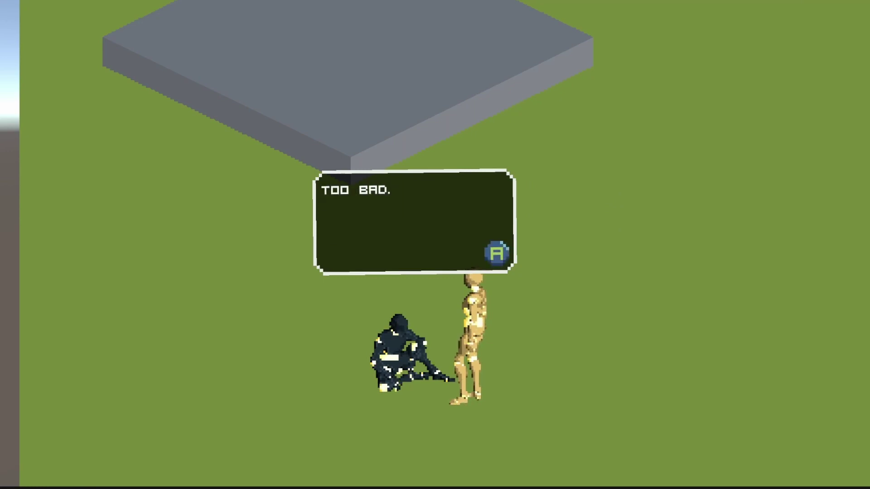
Step: Walk across the field and pick up the mushroom
key("space")
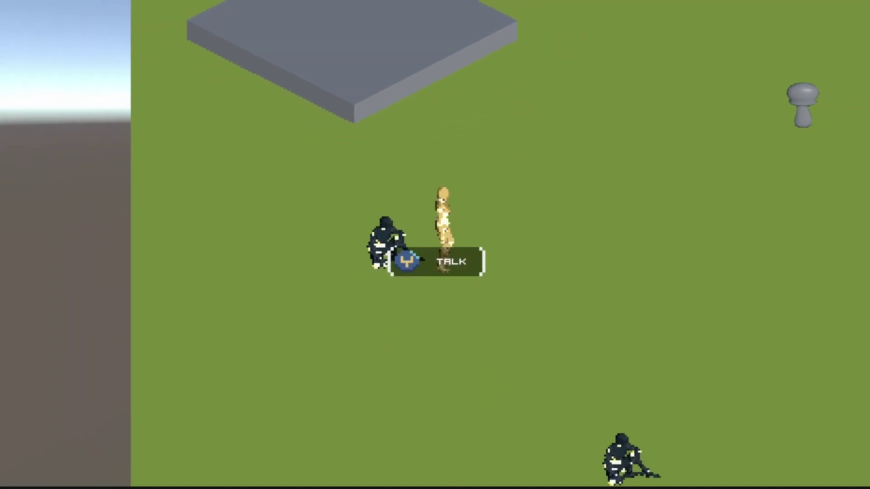
key("d")
key("w")
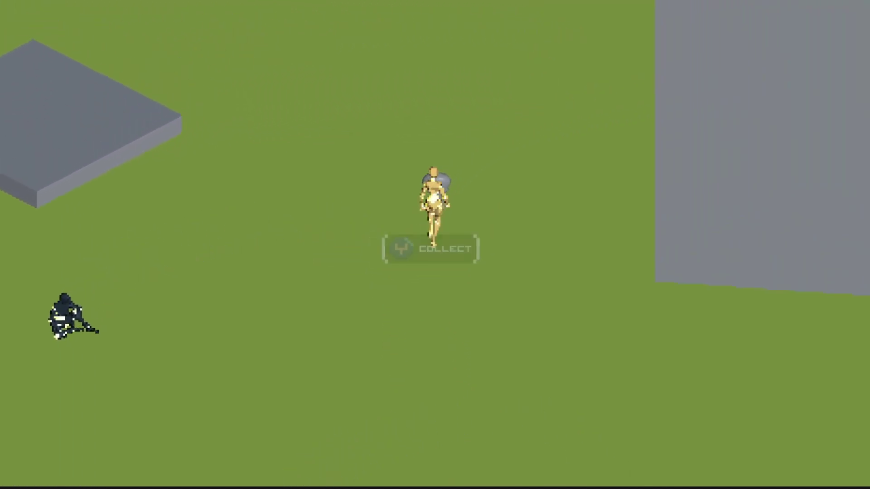
key("space")
key("s")
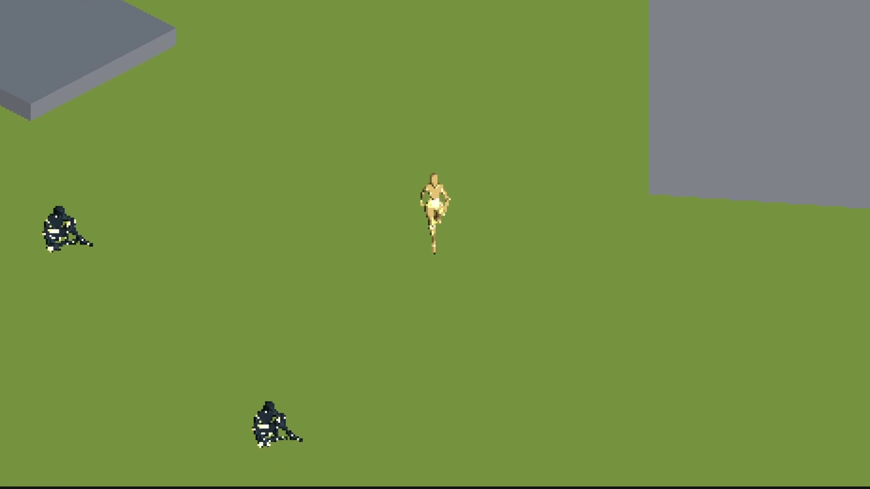
Step: Talk to the seated figure and refuse the mushroom request with 'NO WAY!'
key("space")
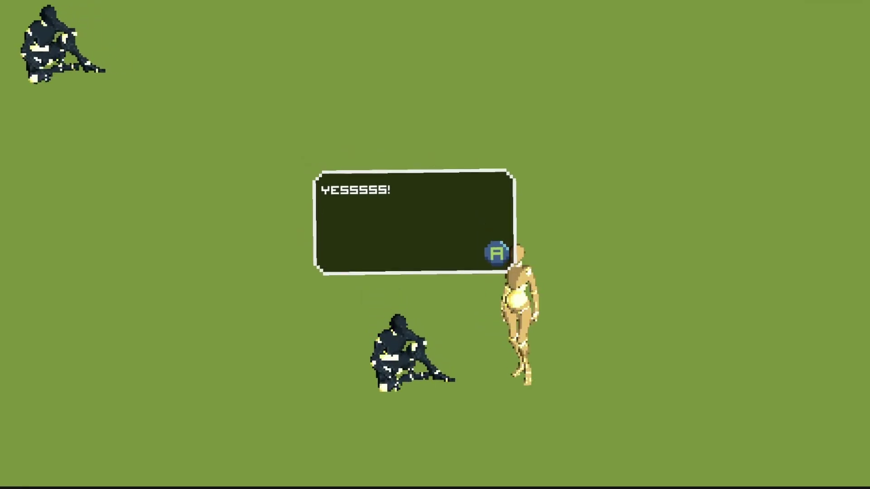
key("space")
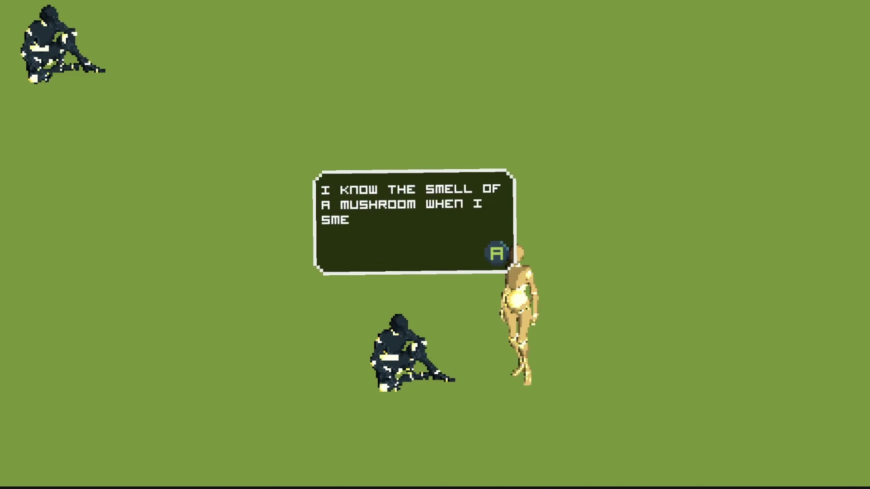
key("space")
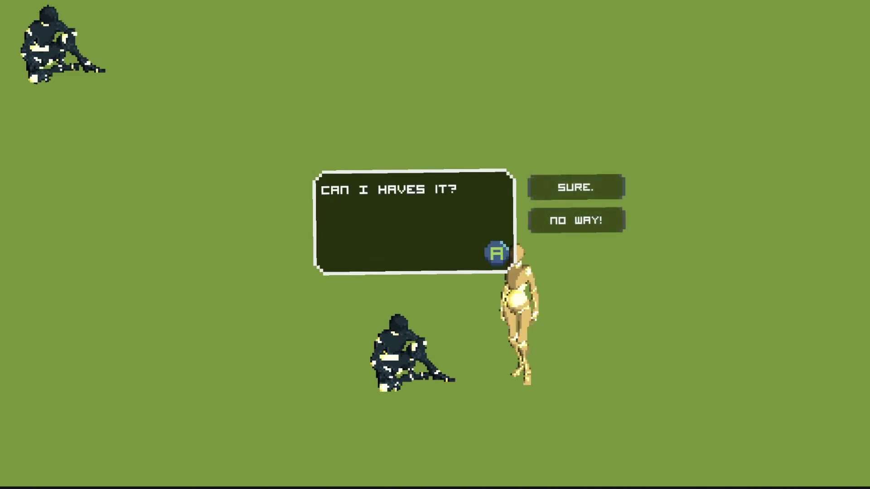
key("Down")
key("Down")
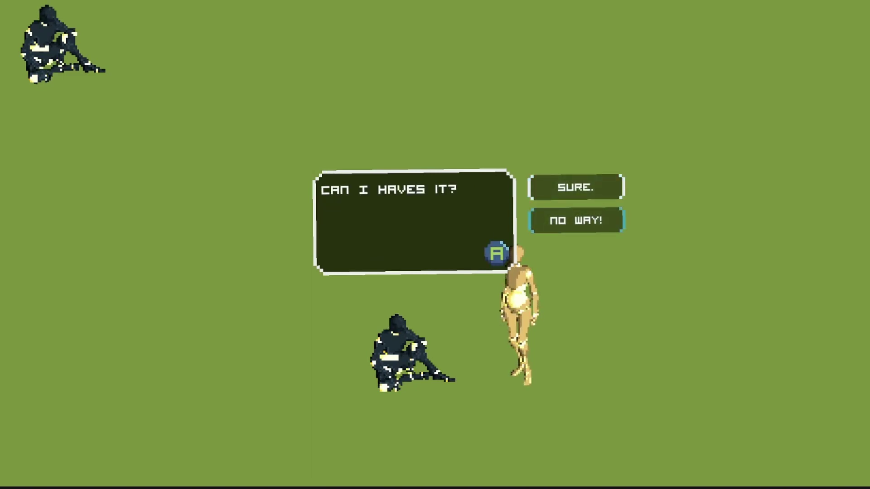
key("space")
key("space")
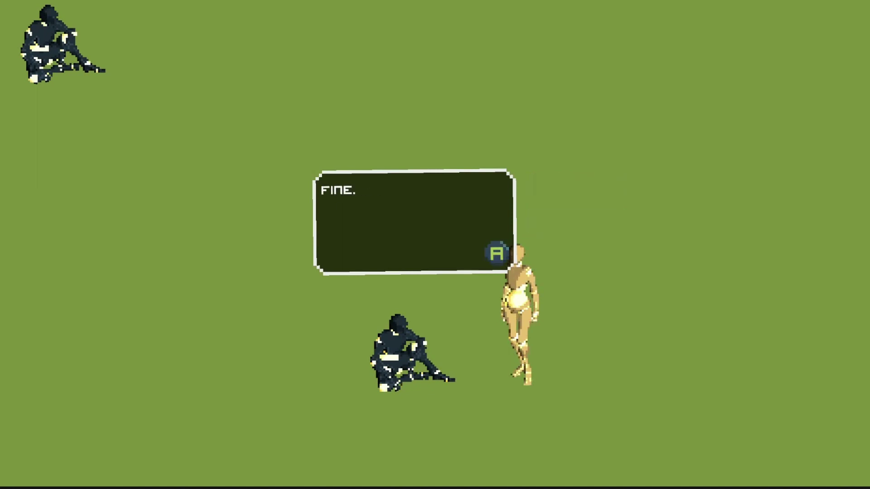
key("space")
Step: Walk to the other seated figure and talk until it asks 'Can I have it?'
key("w")
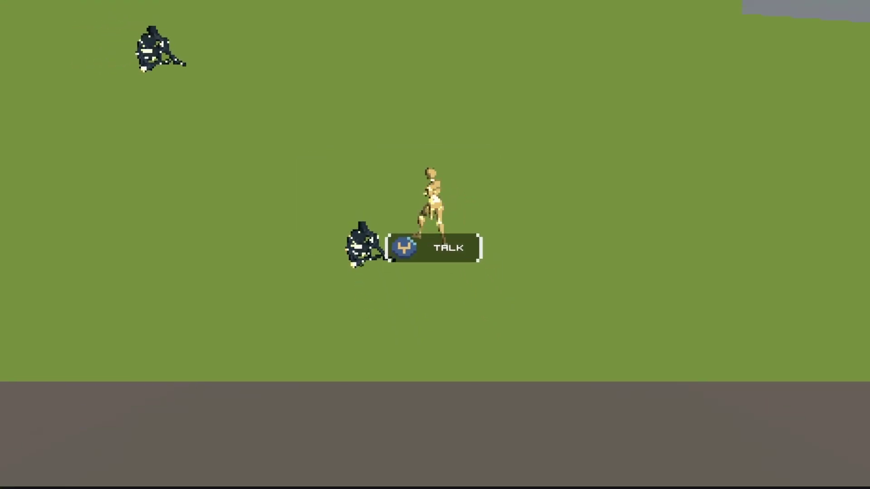
key("w")
key("e")
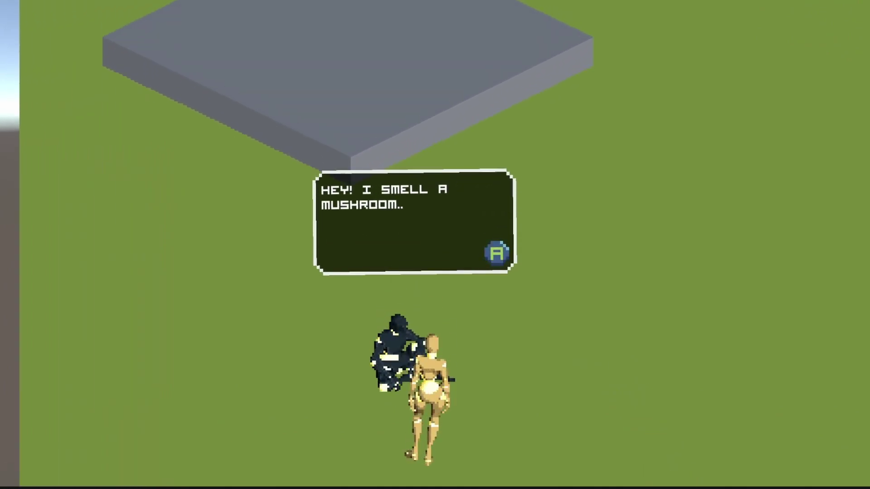
key("space")
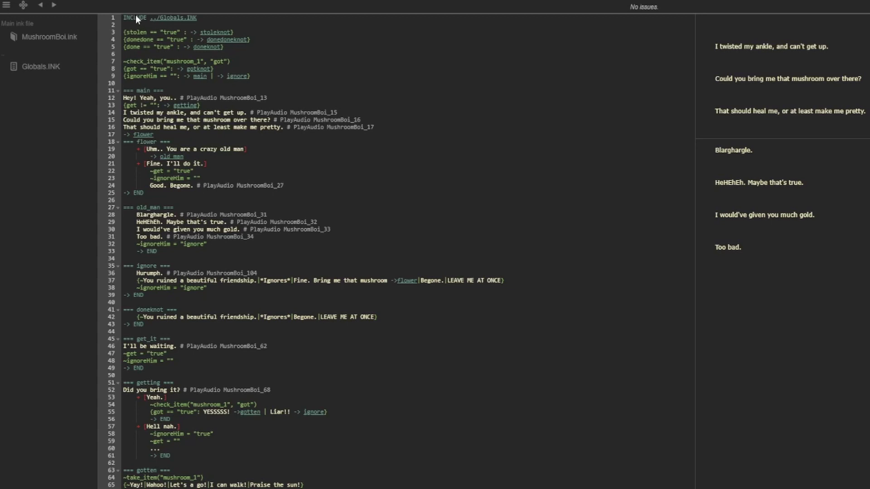
Step: Open Globals.INK from the include line in the Inky sidebar
left_click(178, 17)
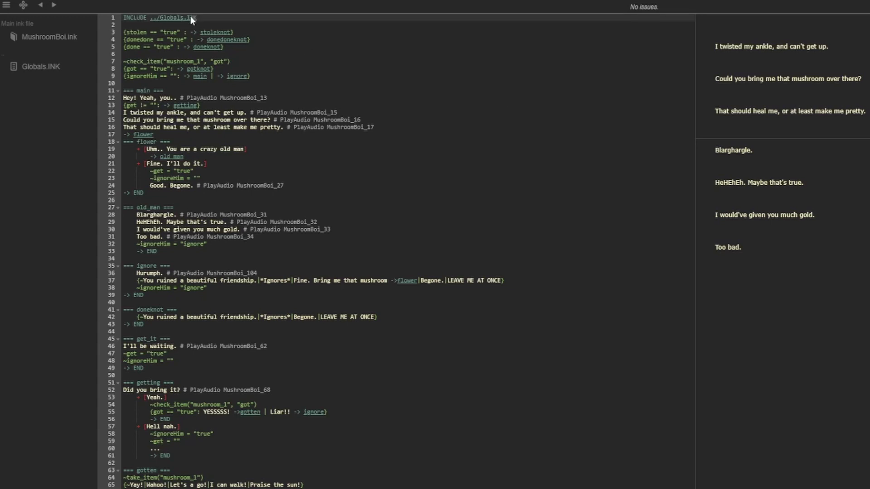
left_click(51, 69)
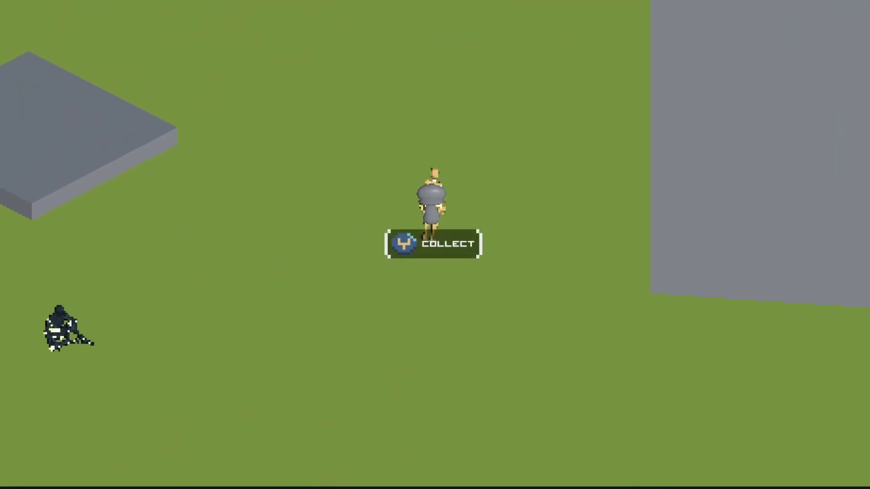
Step: Collect the mushroom, walk to the seated soldier and talk to hand it over
key("e")
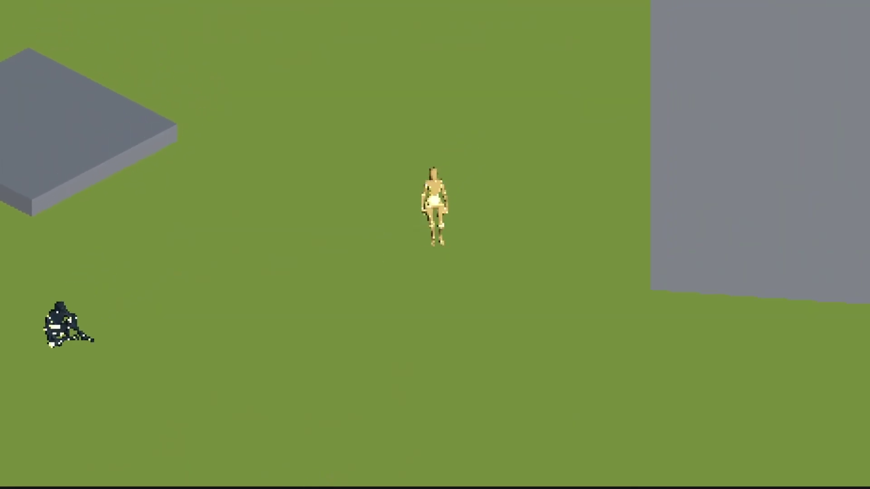
key("s")
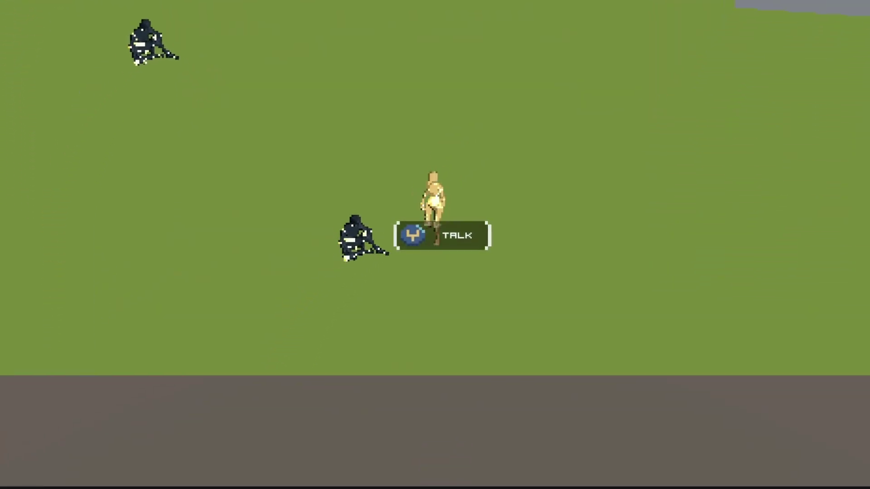
key("e")
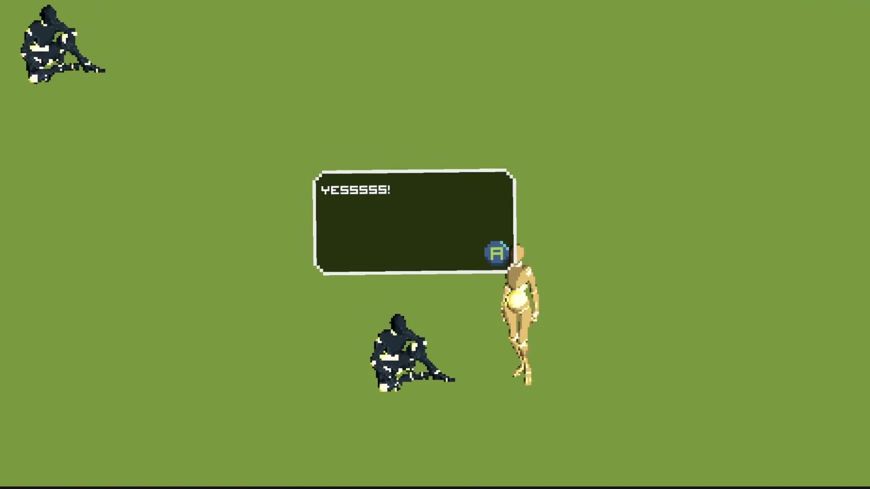
key("e")
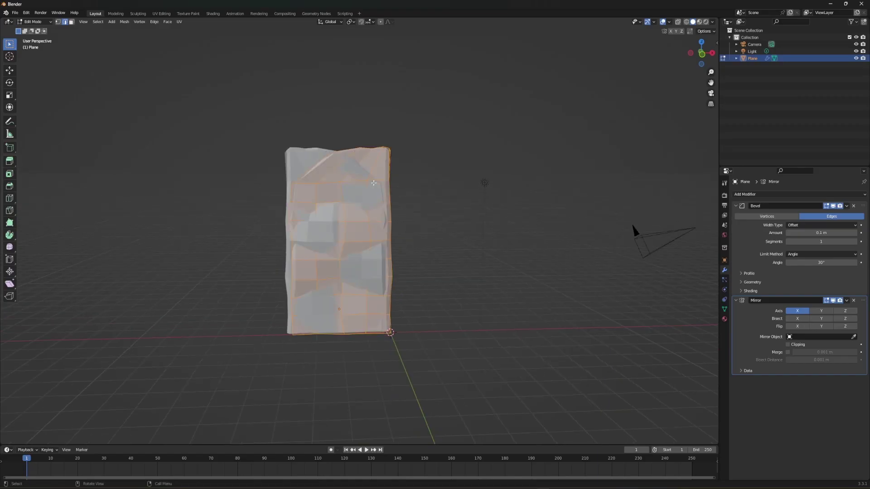
Step: Move the left door half along X away from the mirror seam
key("g")
key("x")
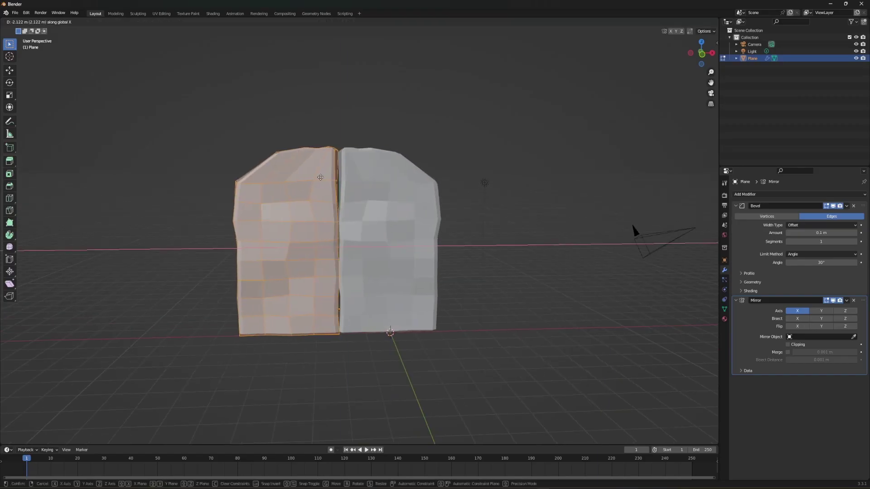
left_click(320, 178)
key("alt+a")
scroll(320, 177, "up", 4)
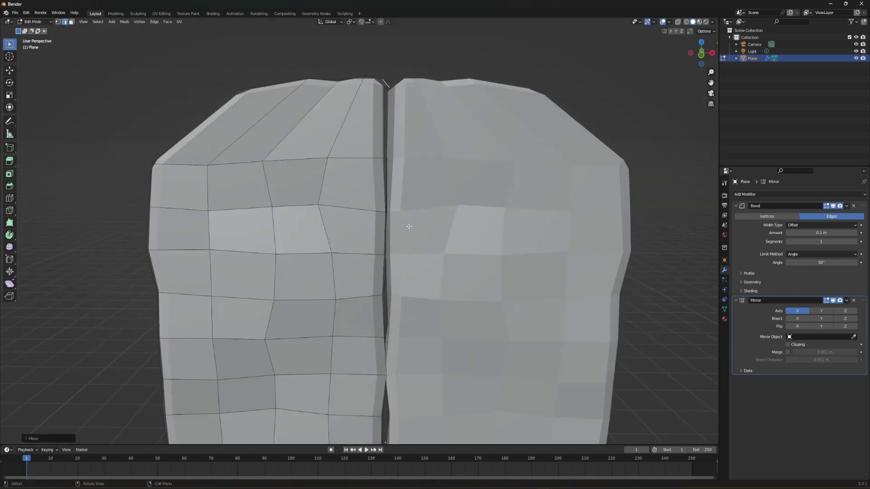
middle_click_drag(409, 226, 408, 165, "shift")
Step: Nudge the half back toward the seam, leaving a narrow vertical gap
key("g")
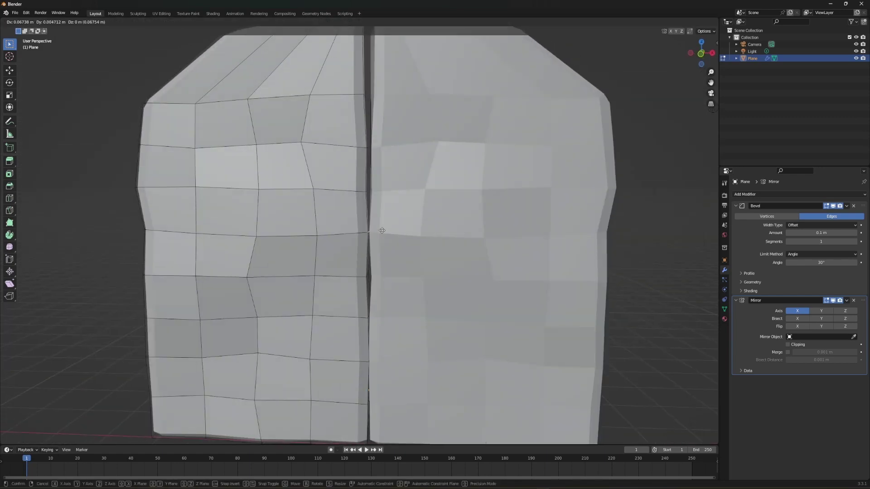
scroll(382, 230, "down", 3)
left_click(388, 327)
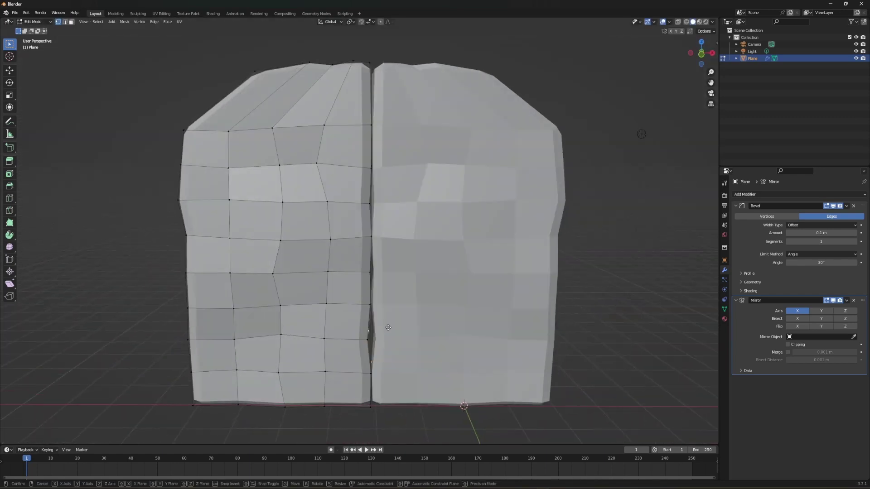
scroll(388, 328, "up", 4)
scroll(388, 328, "down", 5)
middle_click_drag(387, 328, 549, 149)
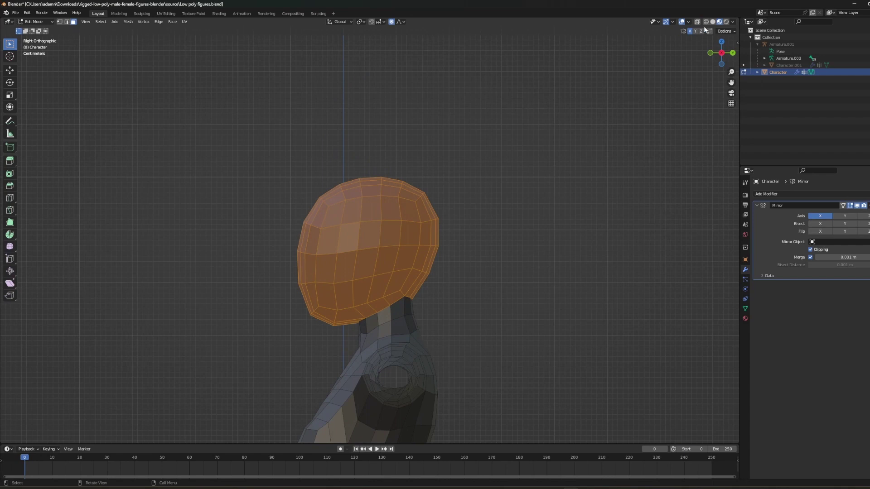
Step: Stretch the head along Y into a crow's beaked shape
key("g")
key("y")
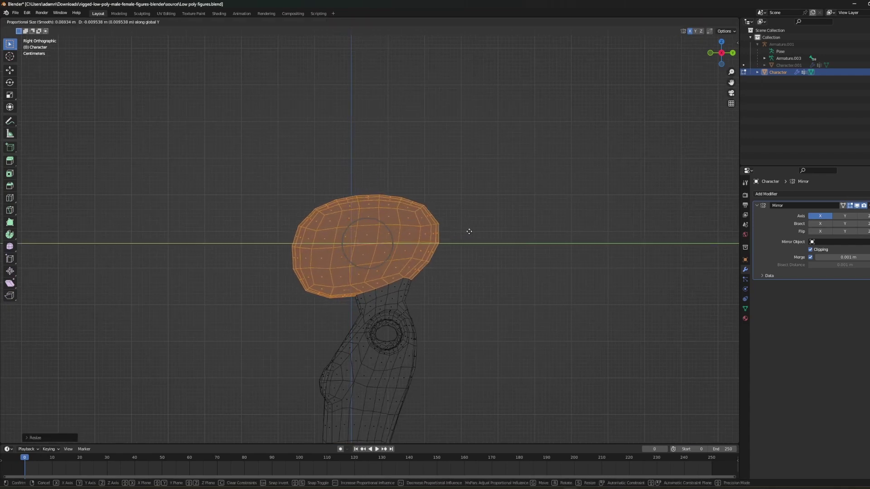
left_click(466, 231)
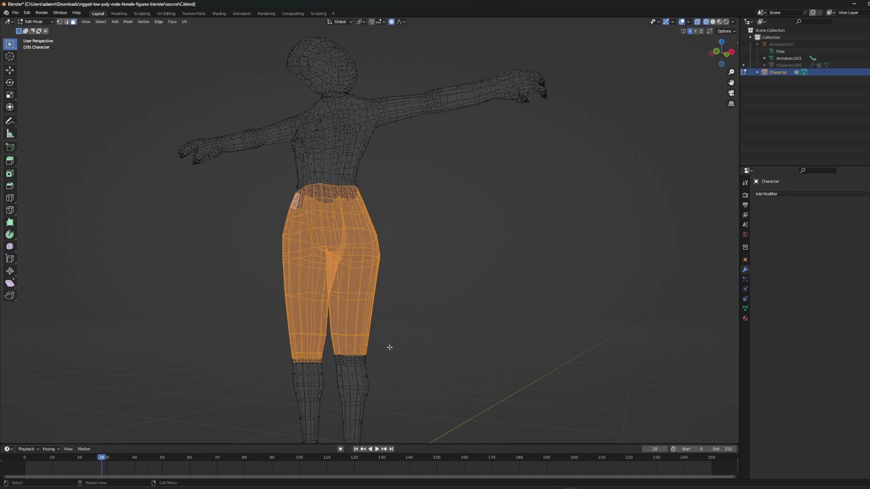
Step: Separate the selected legs into a new object named 'Pants'
key("KP_1")
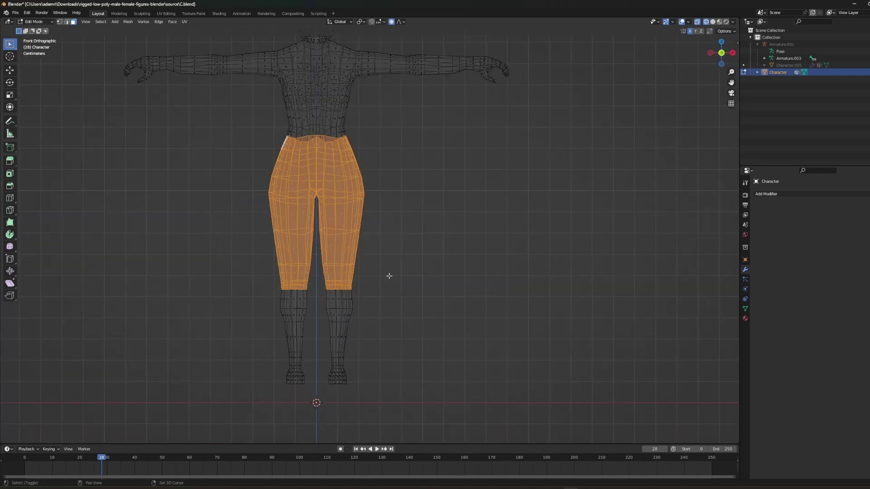
key("p")
left_click(420, 317)
double_click(776, 79)
type("pANTS")
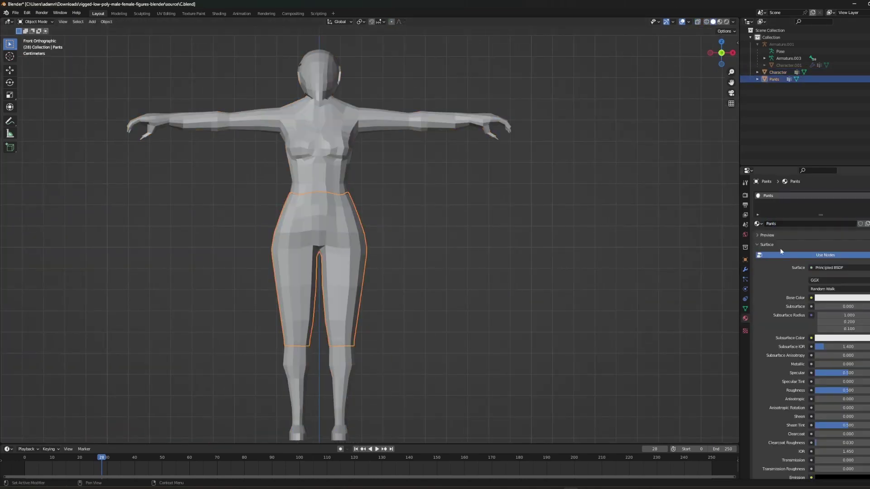
Step: Give the Pants a new material with an orange Base Color
left_click(842, 298)
left_click(836, 238)
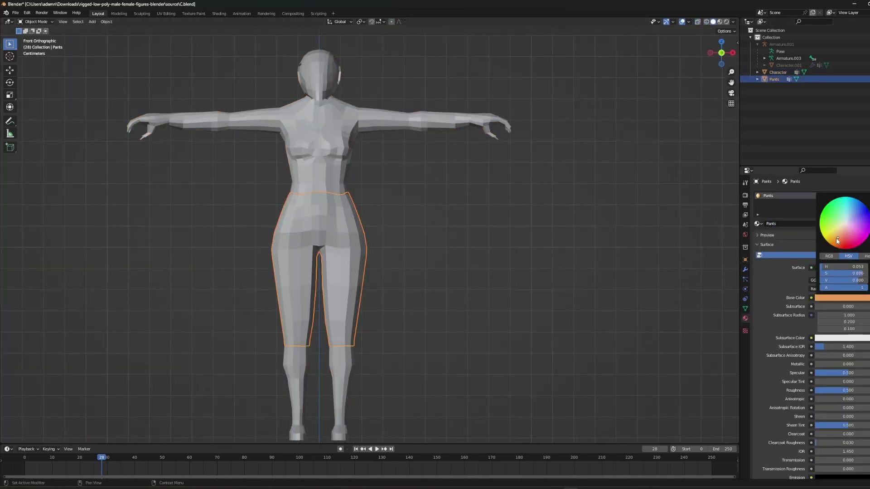
left_click(720, 22)
left_click(842, 297)
left_click_drag(853, 280, 845, 280)
middle_click_drag(358, 227, 375, 227)
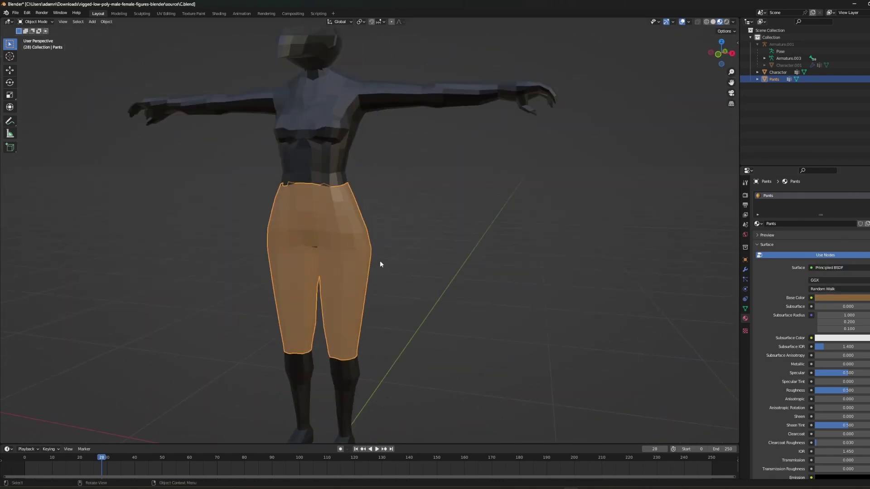
Step: In X-ray front view, select the left half of the pants and invert to the right half
key("Tab")
key("KP_1")
scroll(319, 249, "up", 3)
key("shift+z")
left_click_drag(263, 186, 319, 358)
key("ctrl+i")
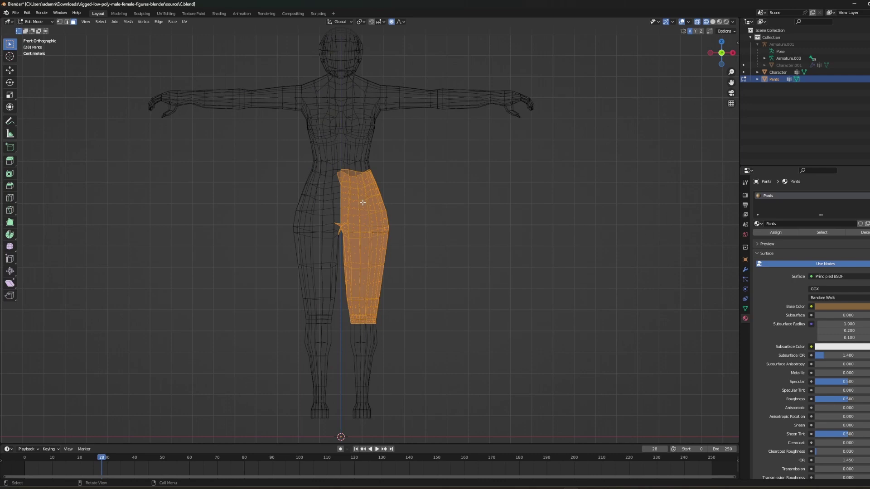
scroll(333, 206, "up", 4)
scroll(333, 205, "down", 4)
scroll(333, 206, "up", 3)
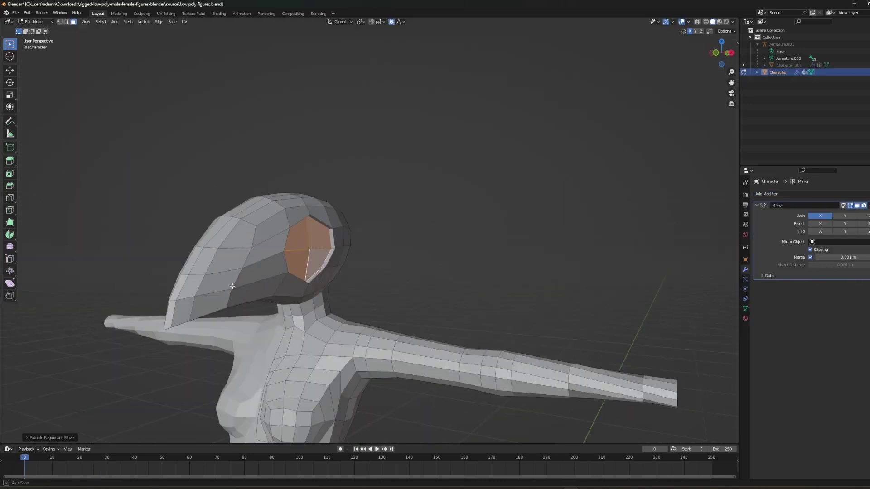
Step: Scale down the eye face on the crow head and check it from the side
middle_click_drag(232, 286, 562, 287)
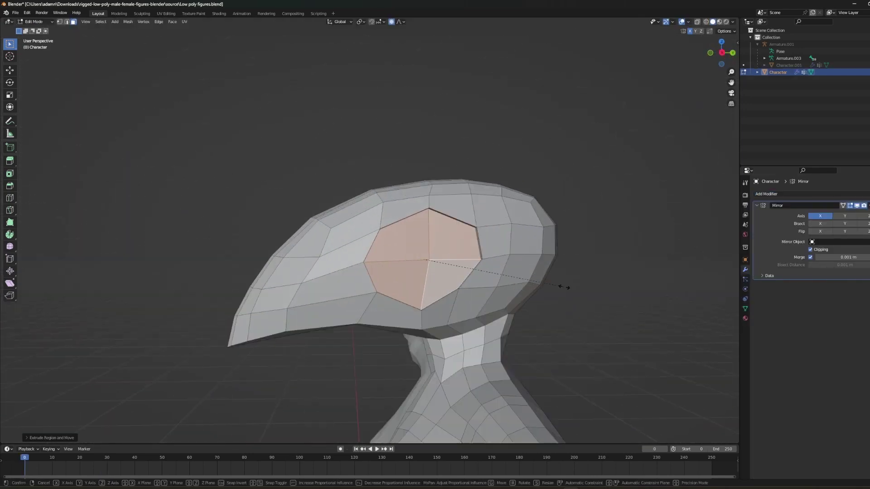
scroll(562, 287, "up", 5)
scroll(468, 254, "down", 2)
scroll(468, 254, "down", 5)
key("s")
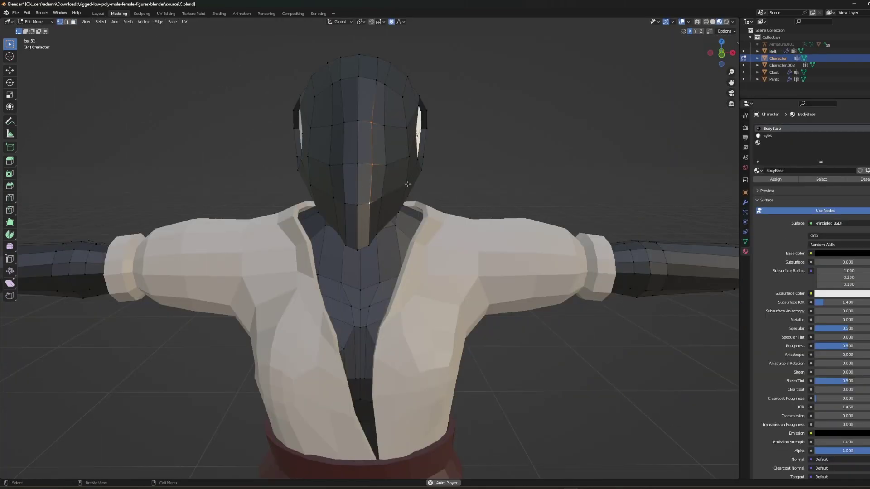
middle_click_drag(407, 184, 317, 217)
scroll(361, 181, "down", 4)
scroll(273, 195, "up", 8)
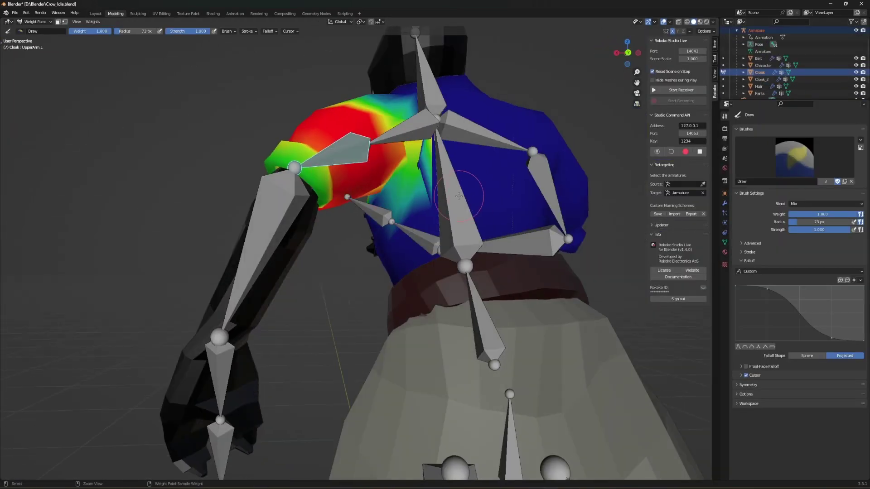
Step: Sample and paint Cloak weights around the left shoulder for UpperArm.L and Shoulder.L
middle_click_drag(459, 196, 362, 218)
right_click(295, 204, "ctrl")
mouse_move(295, 204)
middle_mouse_down()
mouse_move(291, 233)
mouse_move(315, 272)
middle_mouse_up()
right_click(301, 262, "ctrl")
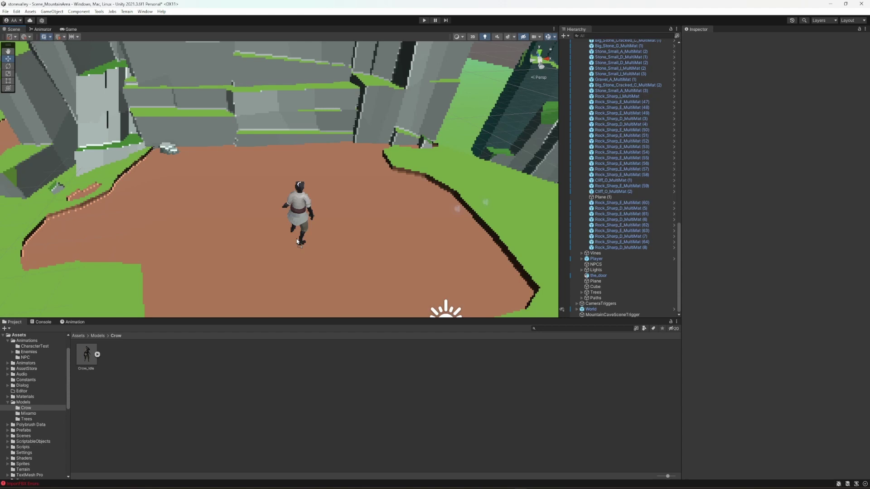
Step: Place the Crow_Idle model into the valley scene
left_click_drag(297, 242, 298, 243)
middle_click_drag(358, 245, 361, 211)
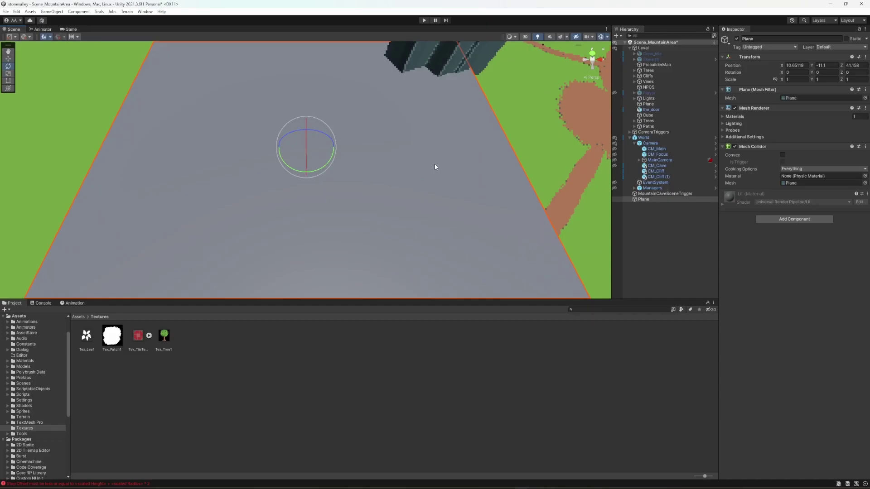
scroll(434, 164, "down", 5)
Step: Make an upright tree plane with Tex_Tree1, rotated 180° on Y, using Mat_Tree
left_click_drag(164, 336, 494, 181)
key("e")
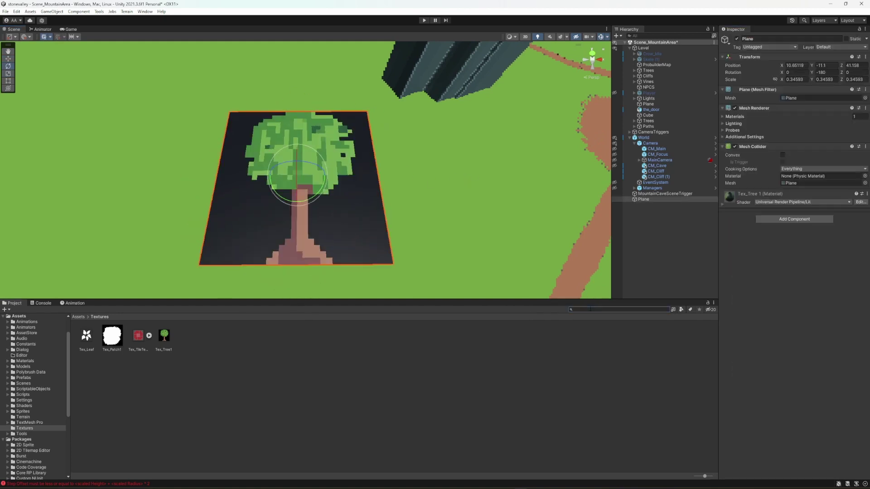
type("ree")
left_click_drag(87, 336, 294, 193)
left_click_drag(294, 192, 294, 168, "alt")
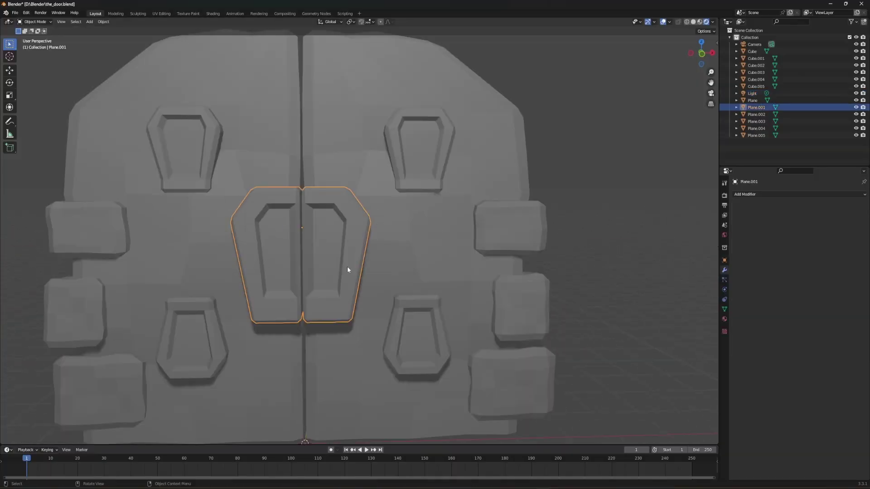
scroll(379, 253, "down", 3)
Step: Edit the door mesh and select one connected half
key("Tab")
key("ctrl+l")
scroll(689, 191, "down", 3)
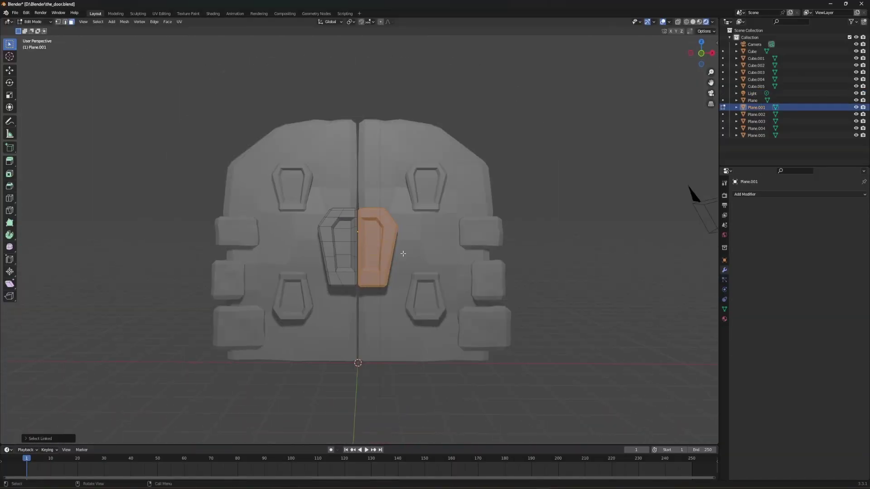
scroll(464, 291, "up", 10)
scroll(561, 237, "down", 10)
Step: Leave Edit Mode with all door parts selected, then pick the dirt patch near the Unity door
key("Tab")
key("a")
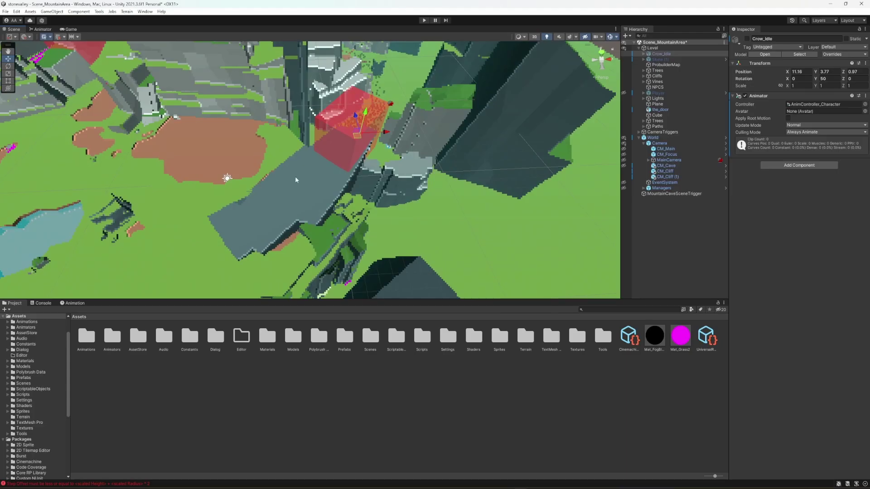
middle_click_drag(197, 271, 289, 169)
left_click(285, 170)
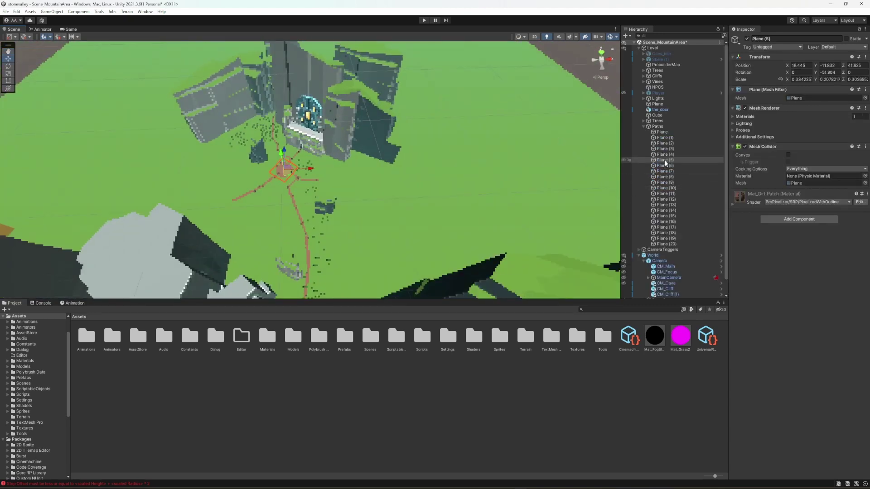
Step: Frame the dirt patch and pan right to the path junction; expand the material's Surface settings
double_click(665, 161)
left_click(644, 126)
middle_click_drag(277, 201, 356, 196)
left_click(745, 268)
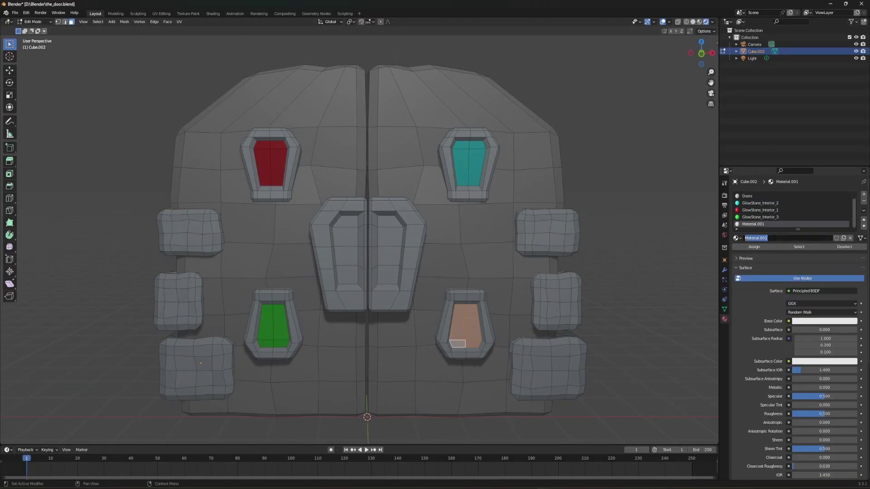
Step: Recolour a glowstone window material, then switch GlowStone_Interior_5 to an emissive surface shader
left_click(825, 321)
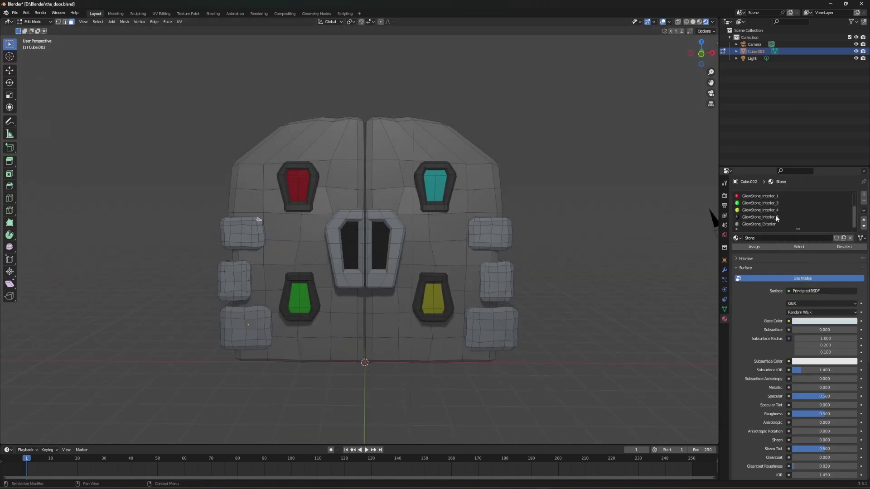
left_click(776, 218)
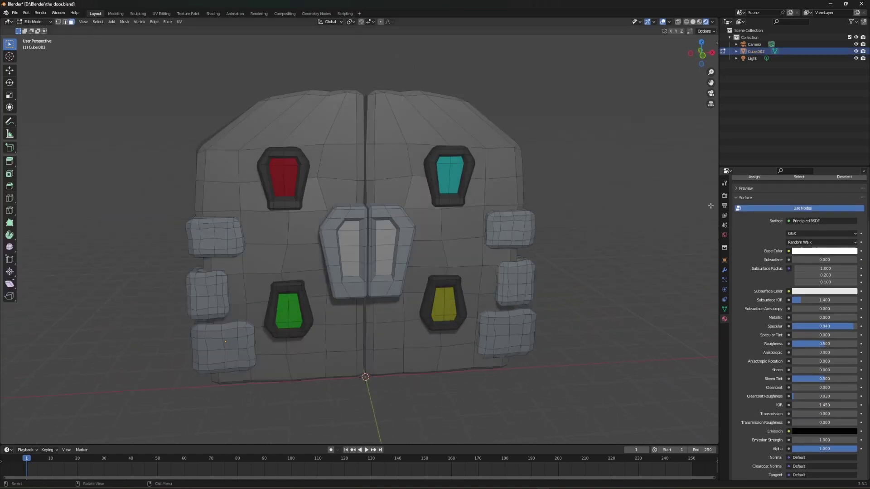
left_click(746, 287)
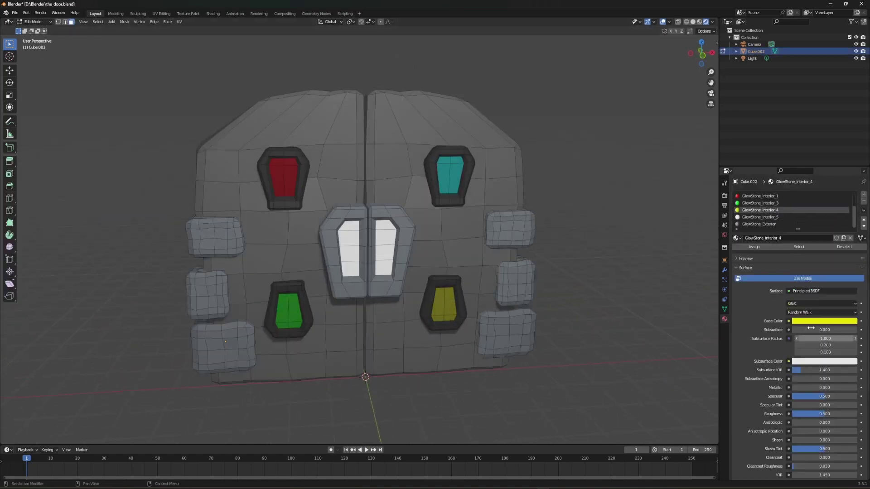
left_click(811, 291)
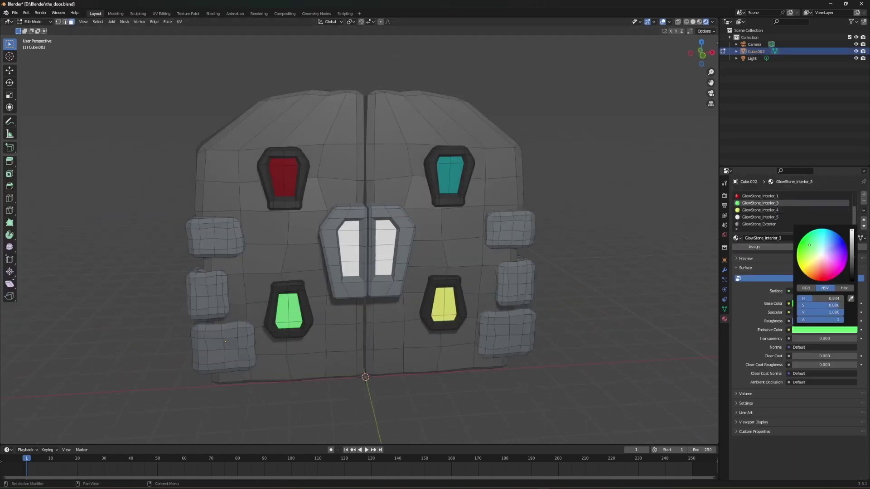